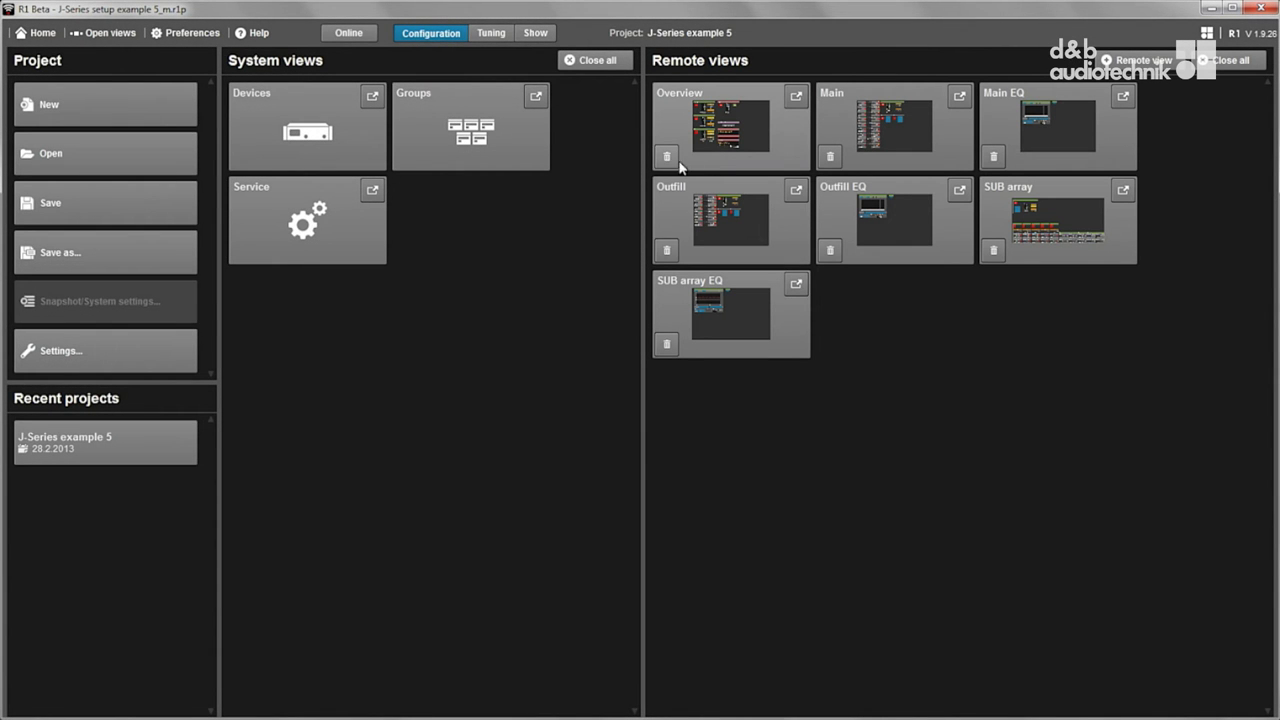
Preview the Overview tile, then pop out Overview, Main, Outfill and SUB array and show their thumbnails
click(745, 127)
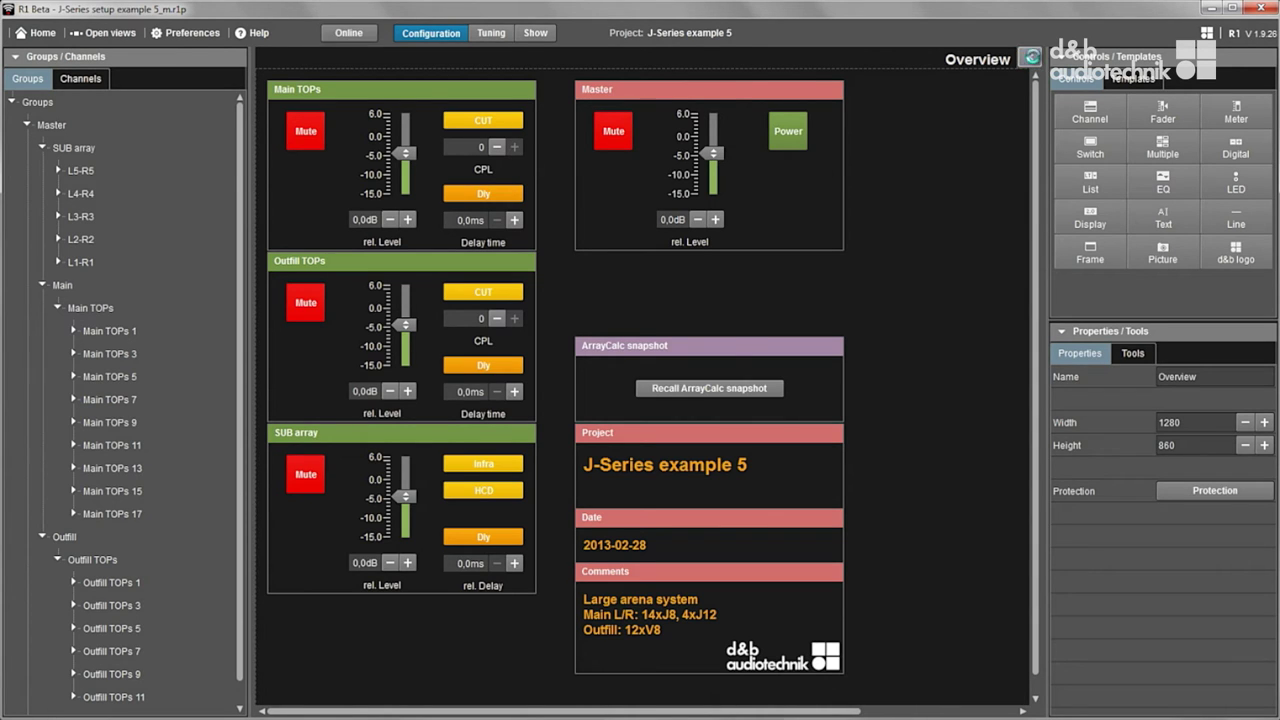
click(1030, 58)
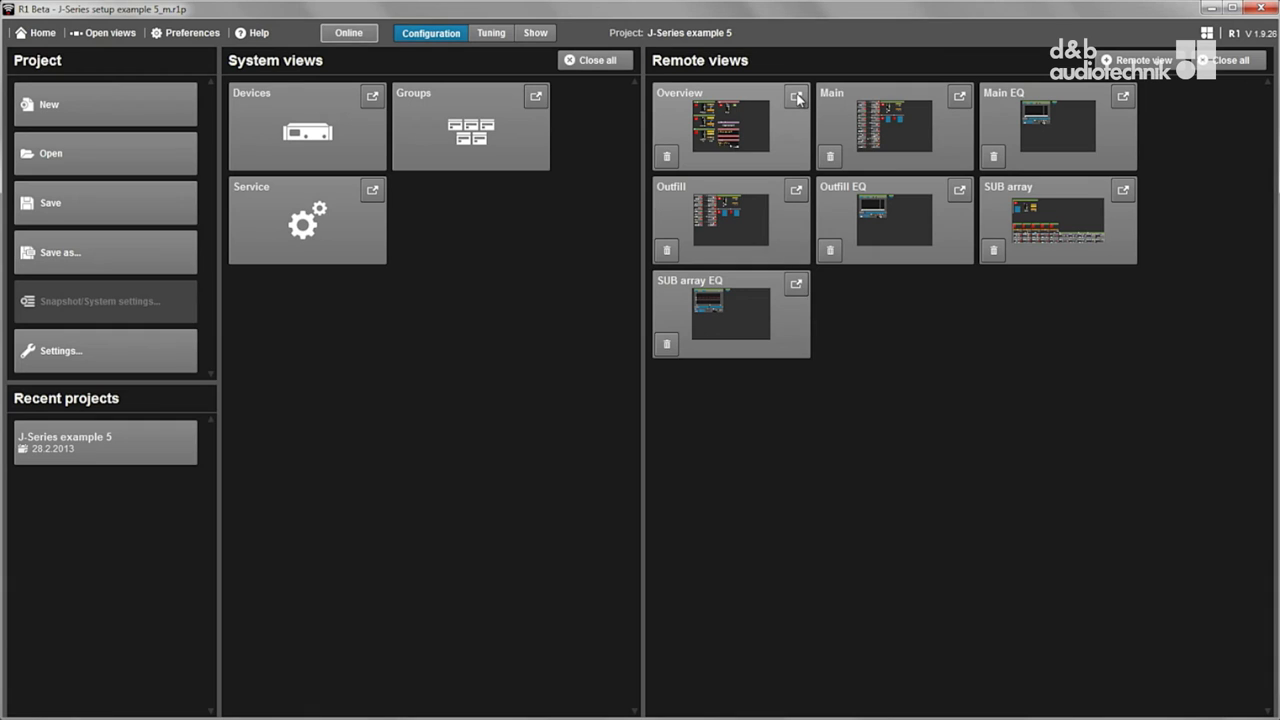
click(797, 96)
click(957, 98)
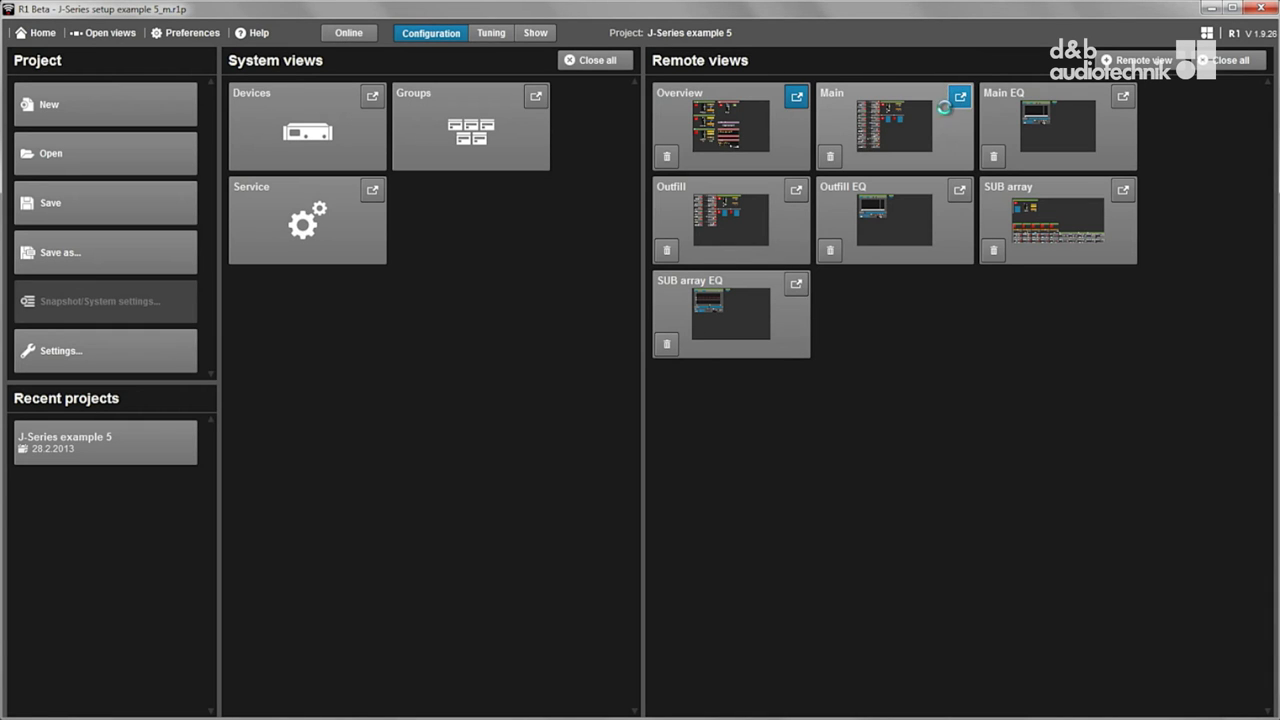
click(796, 190)
click(1124, 191)
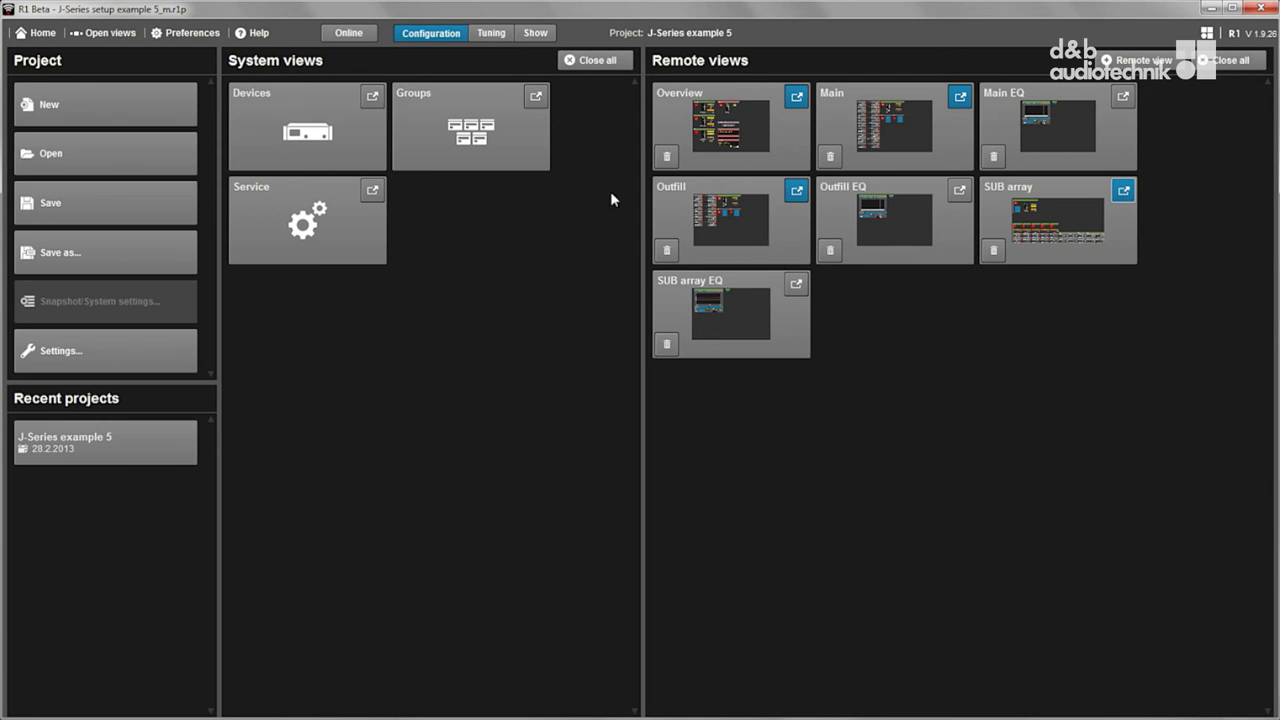
click(97, 37)
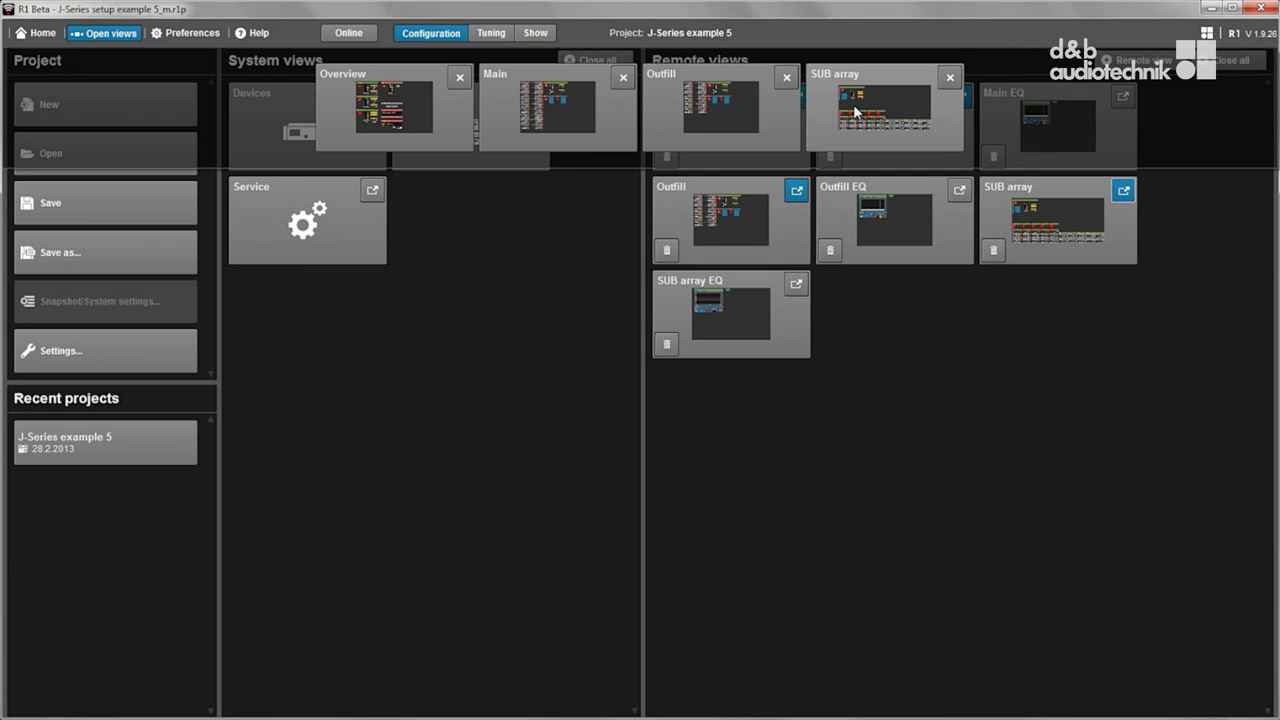
Switch to the Overview view and step forward with Ctrl+Tab through Main to SUB array
key(ctrl+shift+b)
click(414, 100)
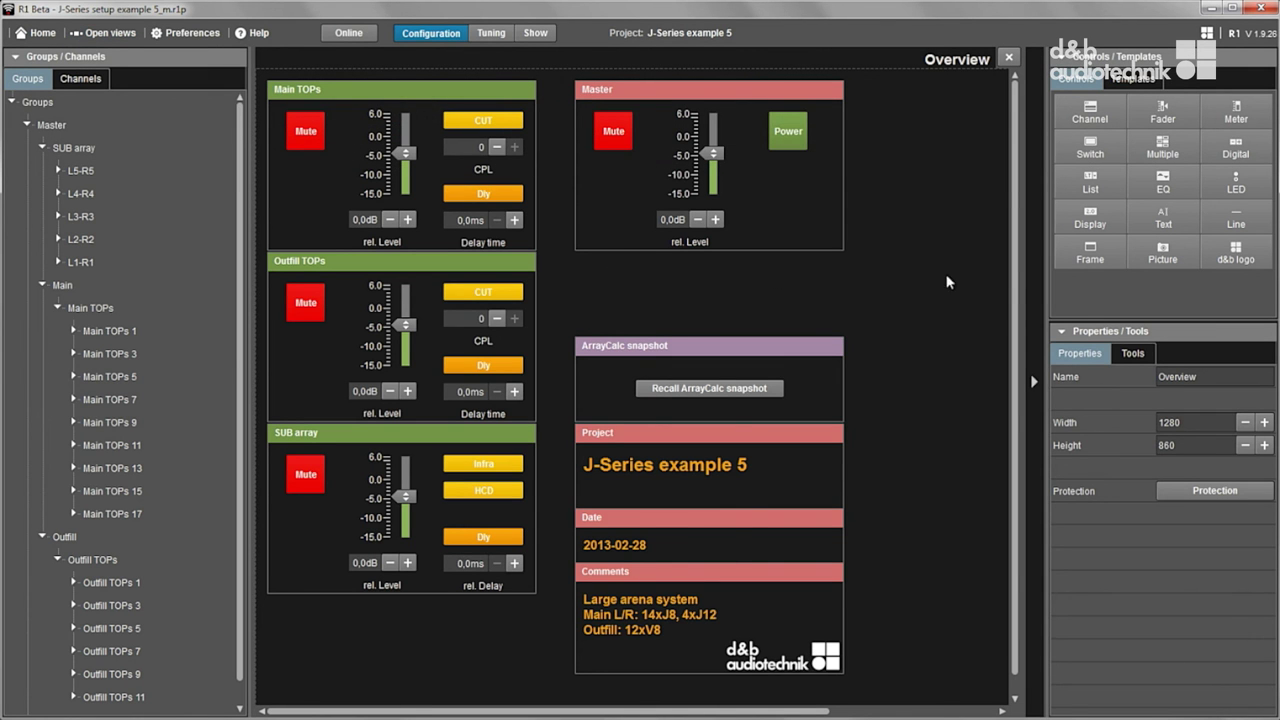
key(ctrl+Tab)
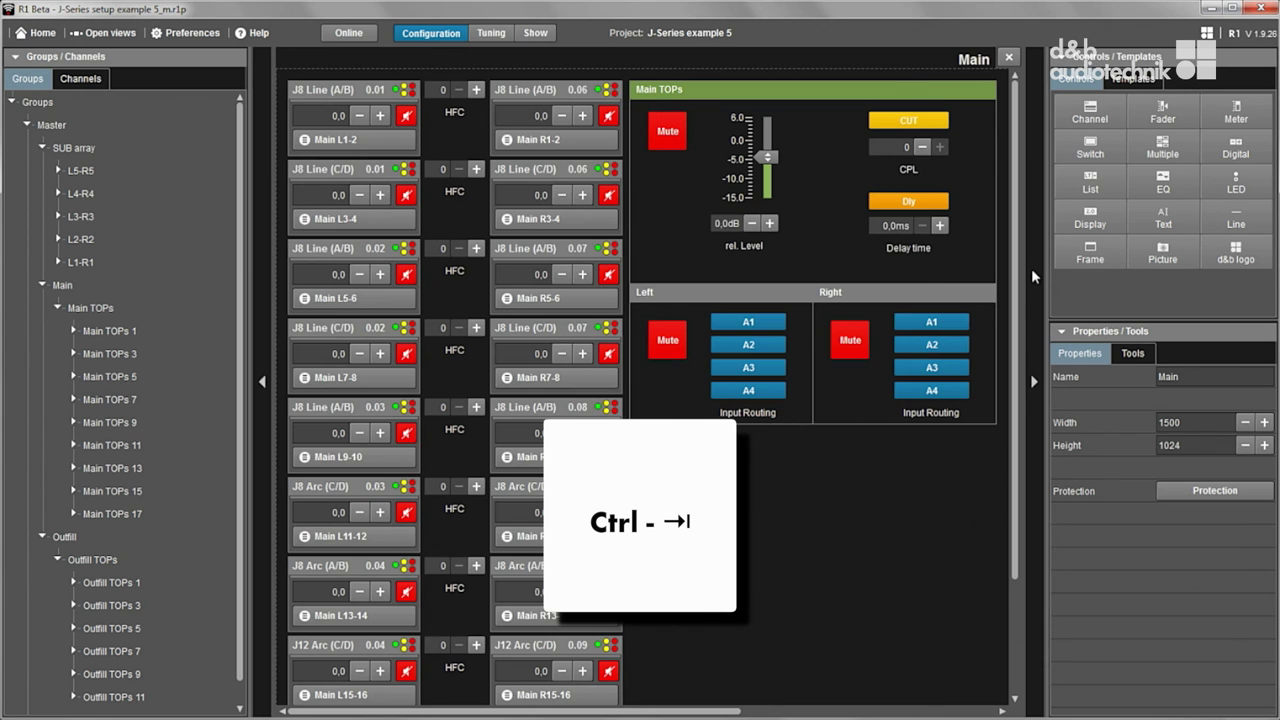
key(ctrl+Tab)
key(ctrl+Tab)
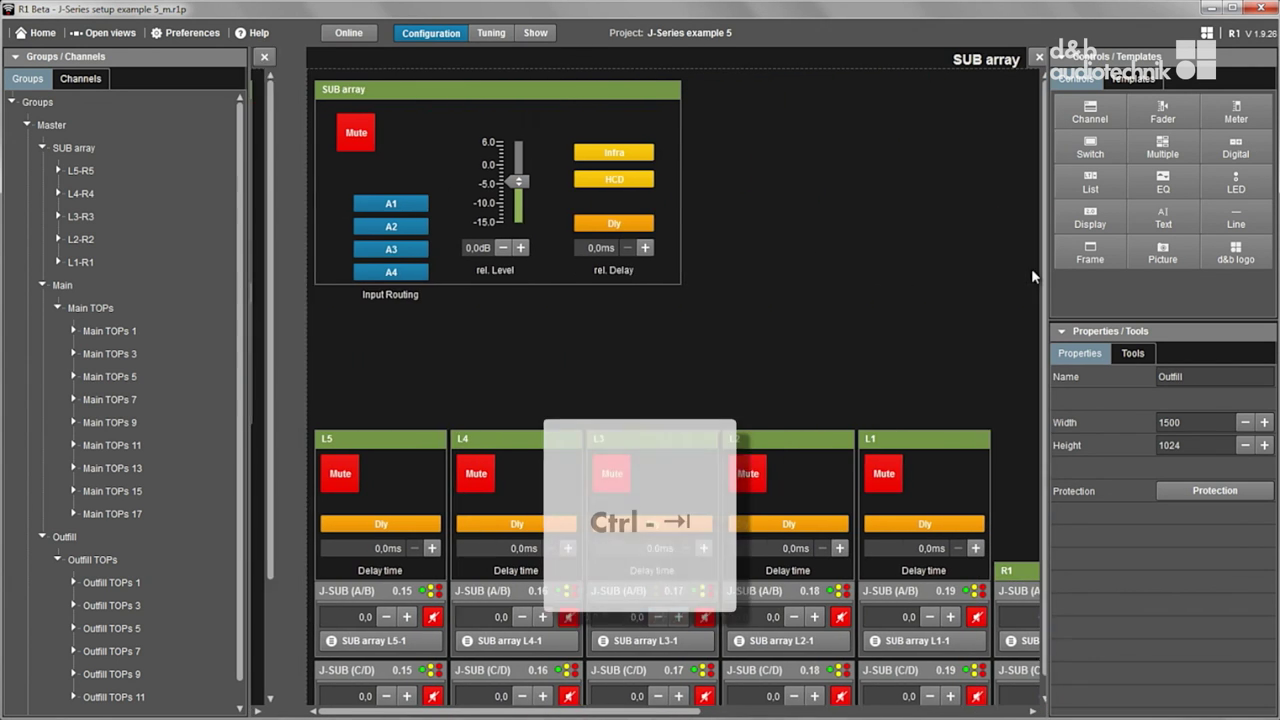
Step back with Ctrl+Shift+Tab through Outfill and Main to the Overview view
key(ctrl+shift+Tab)
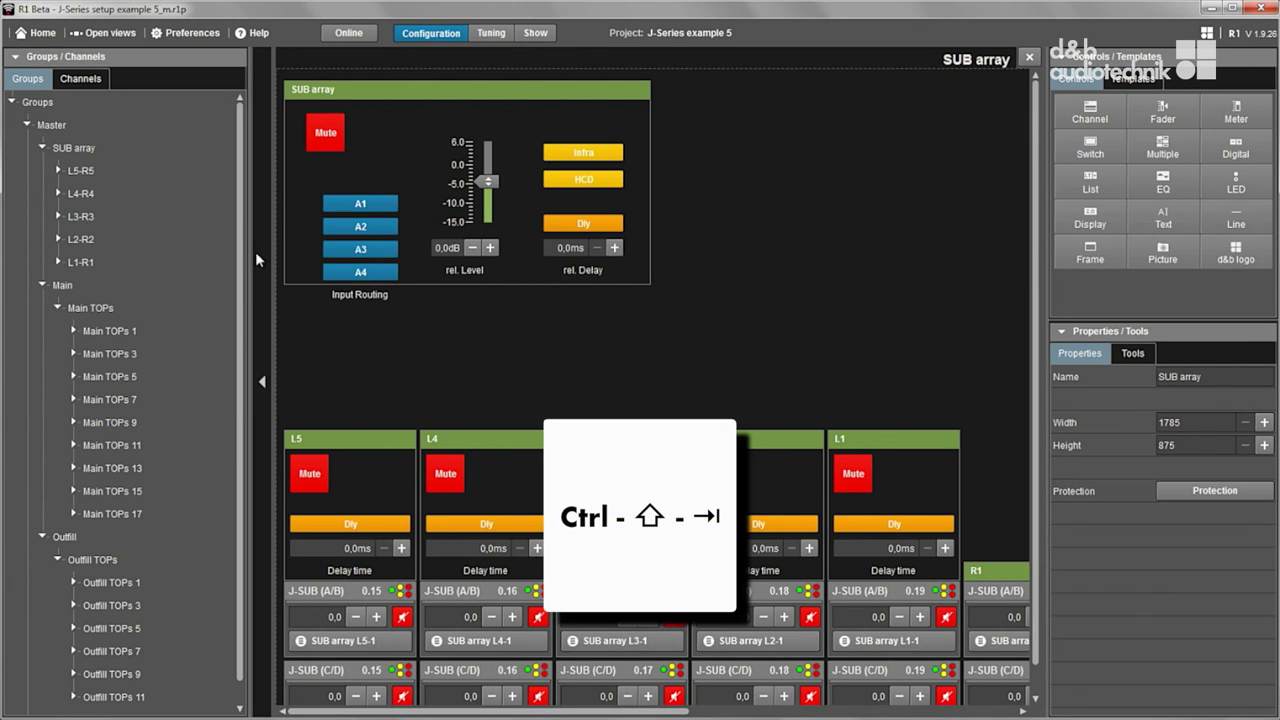
key(ctrl+shift+Tab)
key(ctrl+shift+Tab)
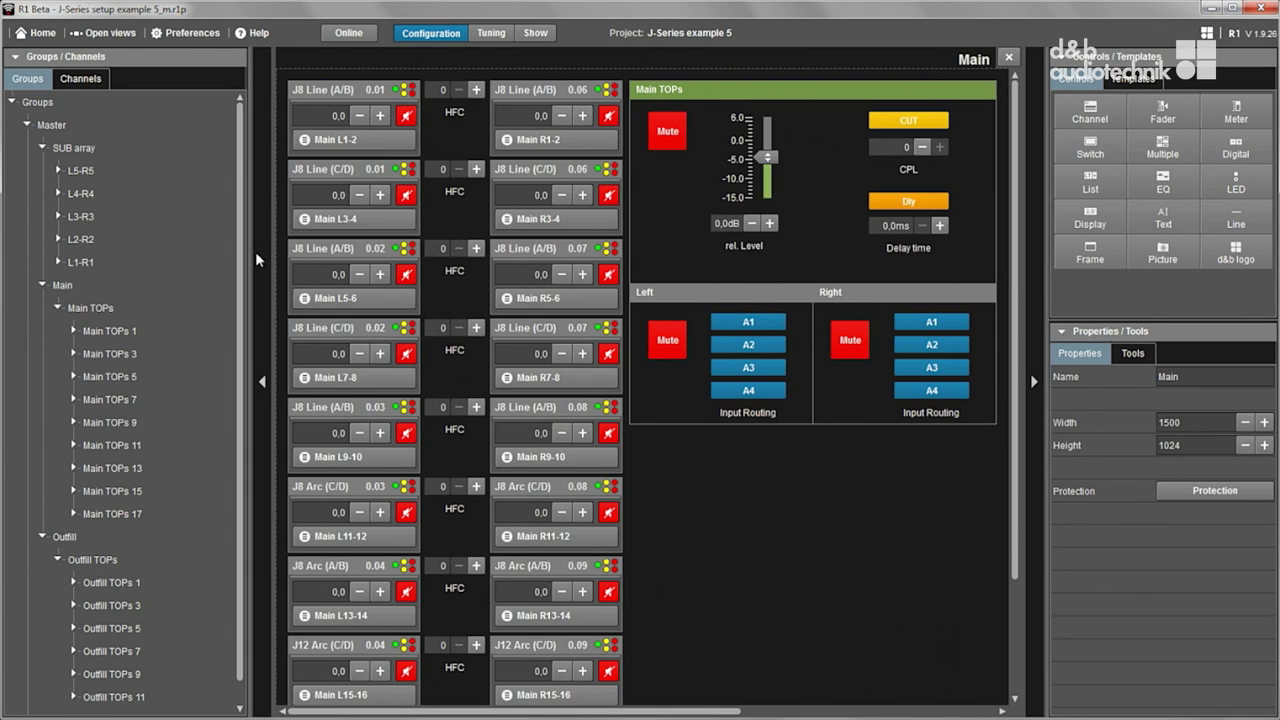
key(ctrl+shift+Tab)
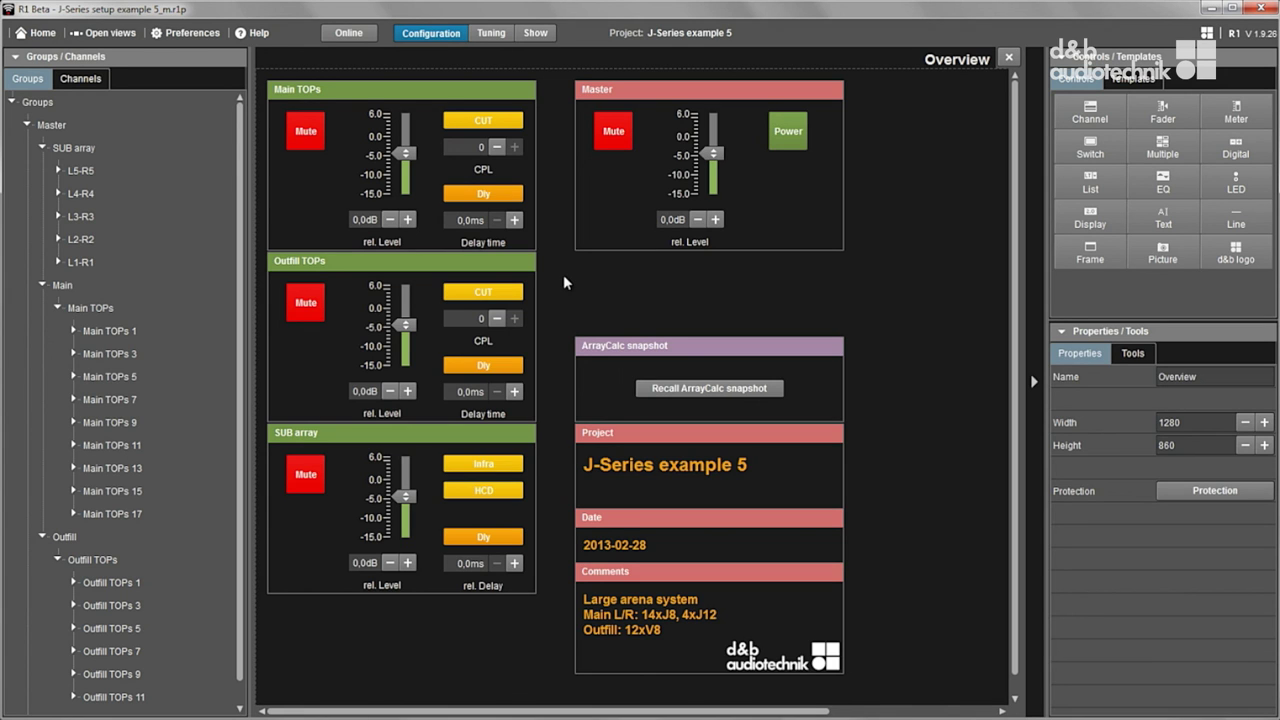
Close the SUB array view from the open-view thumbnails and go back to the home page
click(141, 40)
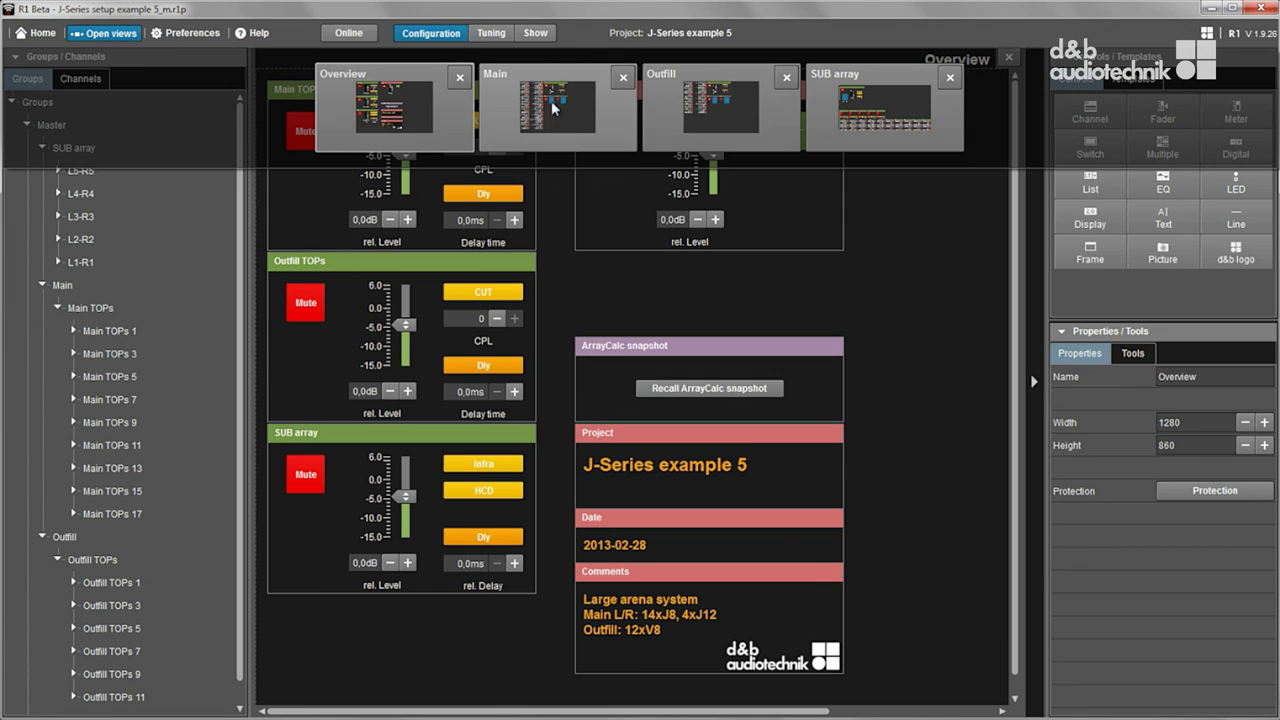
click(950, 80)
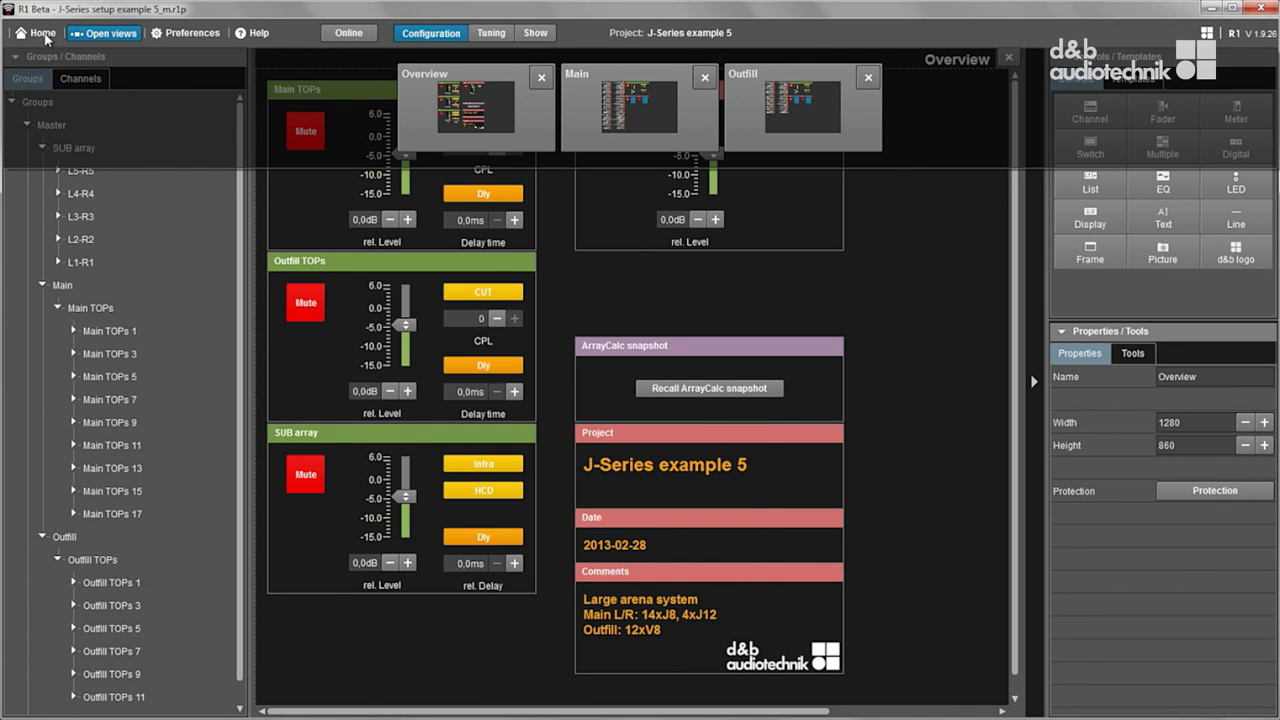
click(43, 35)
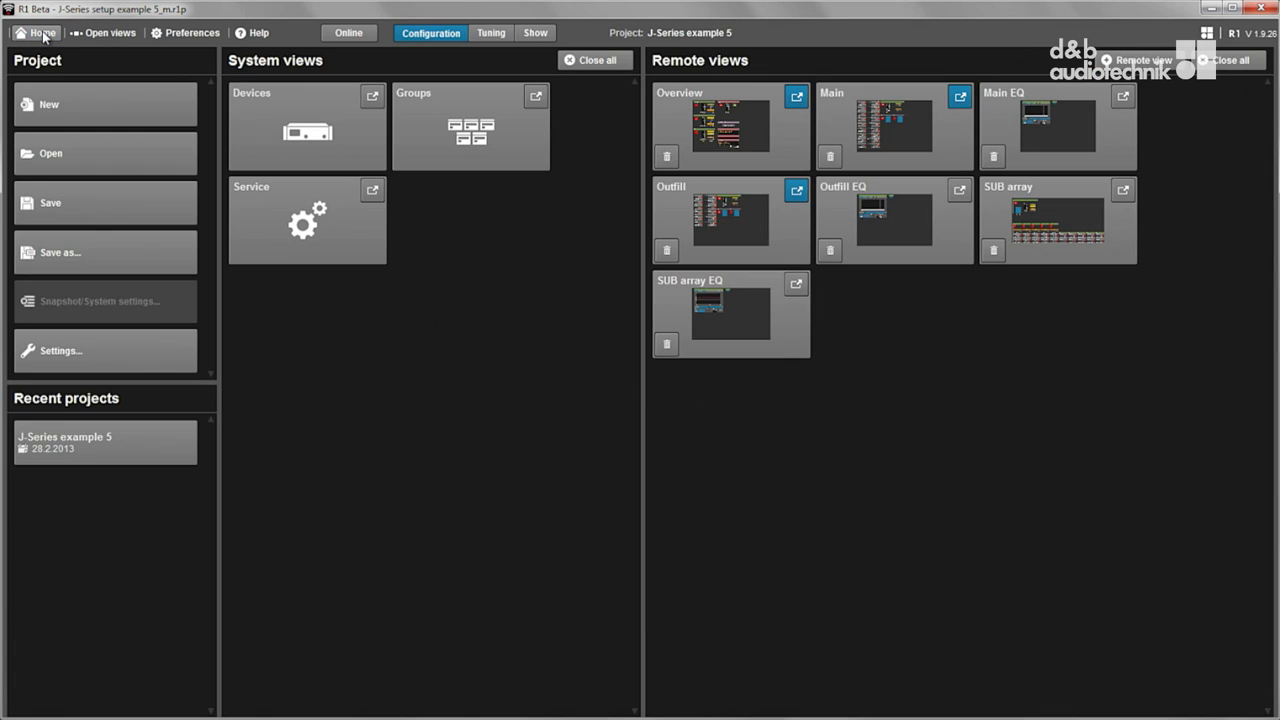